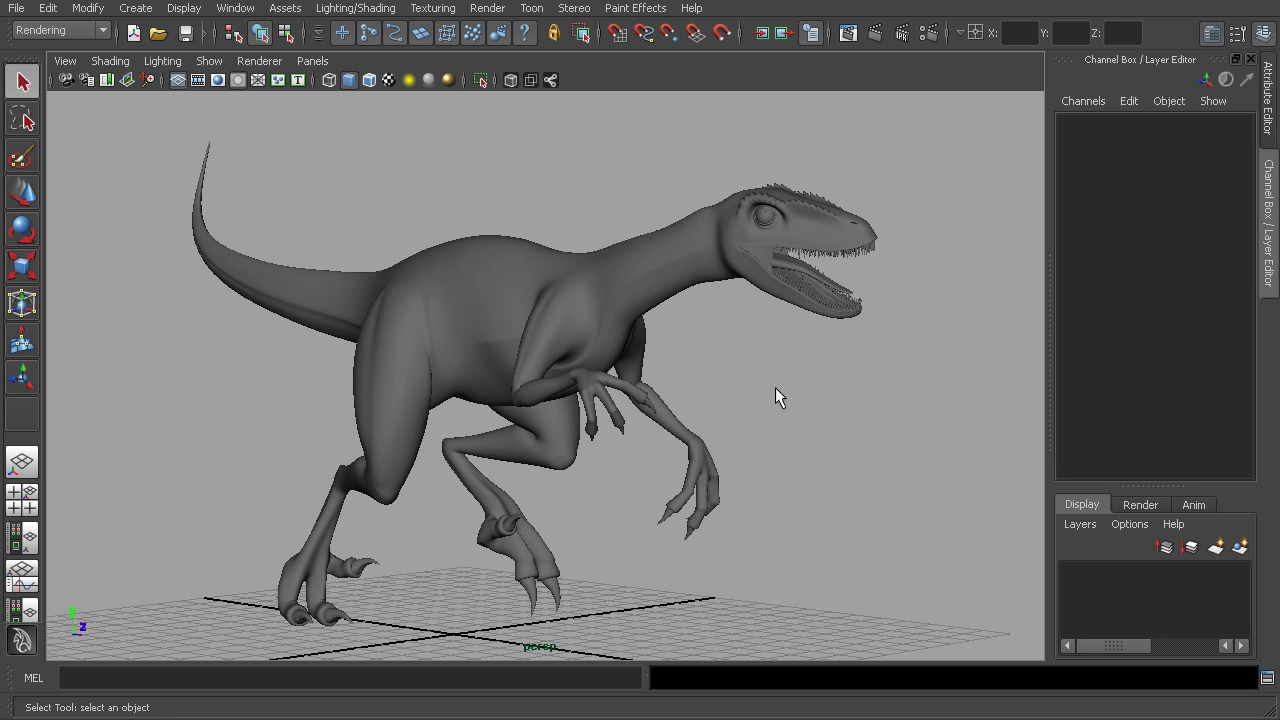
# Tumble and dolly the perspective camera in close on the raptor's head and open jaws
pyautogui.moveTo(775, 387)
pyautogui.keyDown('alt'); pyautogui.mouseDown()
pyautogui.moveTo(671, 380)
pyautogui.moveTo(543, 329)
pyautogui.moveTo(494, 349)
pyautogui.moveTo(489, 366)
pyautogui.mouseUp(); pyautogui.keyUp('alt')
pyautogui.moveTo(489, 366)
pyautogui.keyDown('alt'); pyautogui.mouseDown(button='right')
pyautogui.moveTo(643, 412)
pyautogui.moveTo(543, 306)
pyautogui.moveTo(551, 386)
pyautogui.moveTo(651, 397)
pyautogui.mouseUp(button='right'); pyautogui.keyUp('alt')
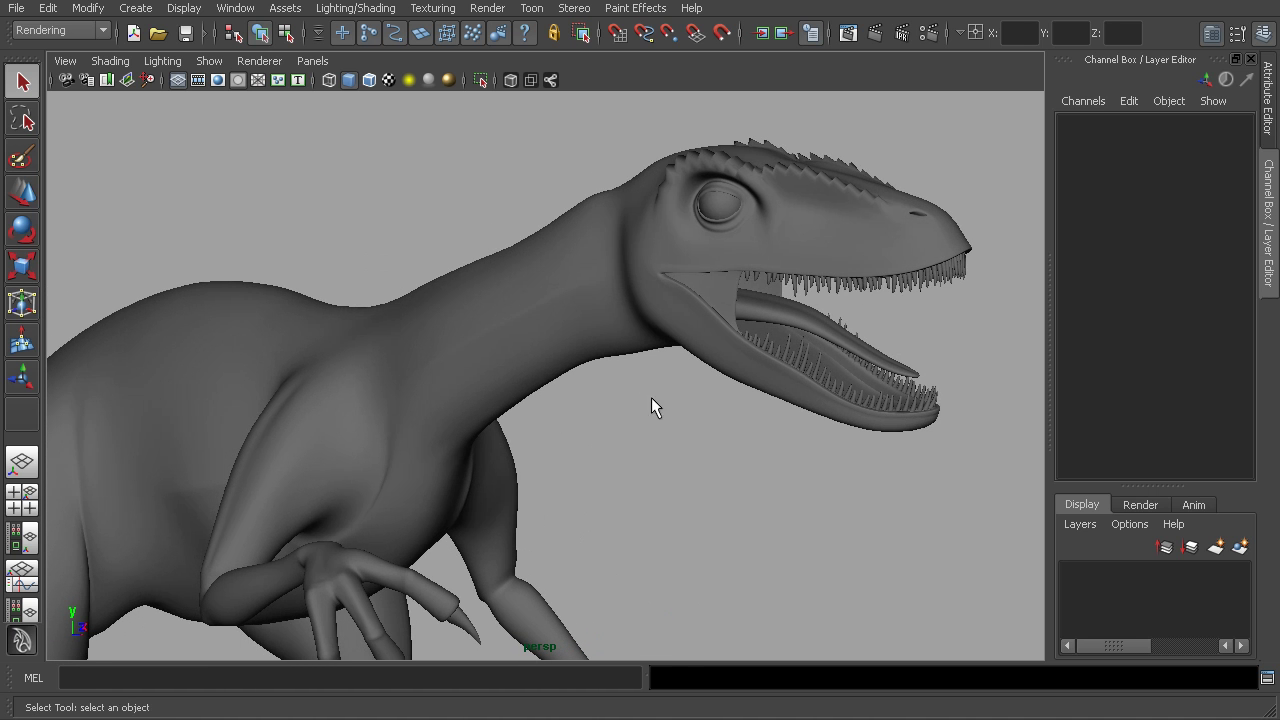
pyautogui.moveTo(721, 351)
pyautogui.keyDown('alt'); pyautogui.mouseDown(button='right')
pyautogui.moveTo(626, 347)
pyautogui.moveTo(634, 414)
pyautogui.mouseUp(button='right'); pyautogui.keyUp('alt')
# Inspect the raptor's body, eye and tongue by selecting each while orbiting closer to the jaws
pyautogui.click(716, 290)
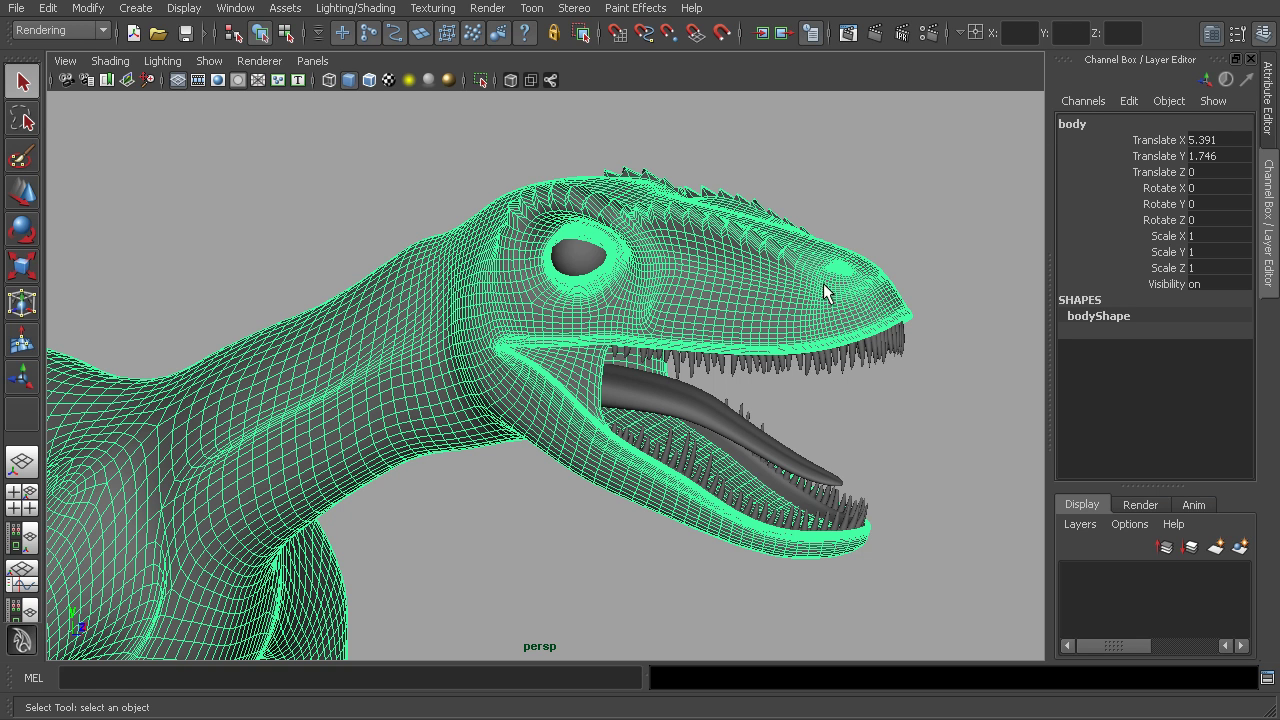
pyautogui.click(581, 262)
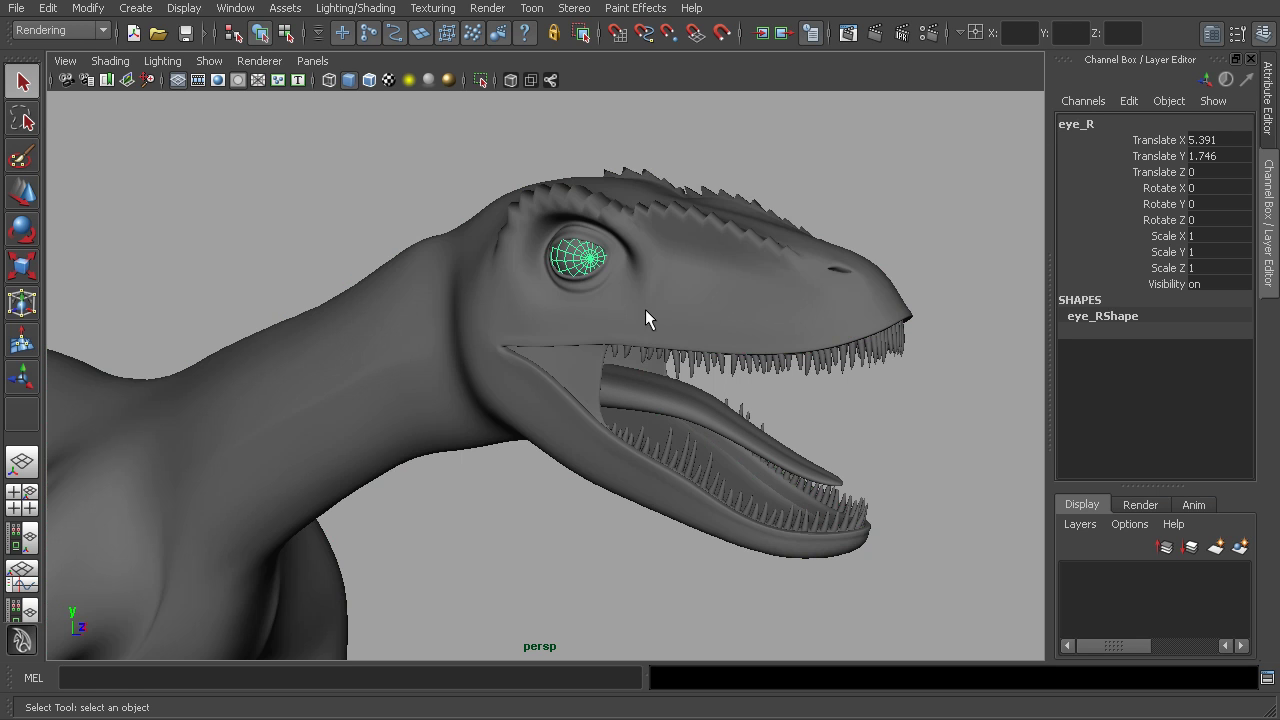
pyautogui.moveTo(645, 309)
pyautogui.keyDown('alt'); pyautogui.mouseDown()
pyautogui.moveTo(589, 311)
pyautogui.moveTo(515, 280)
pyautogui.mouseUp(); pyautogui.keyUp('alt')
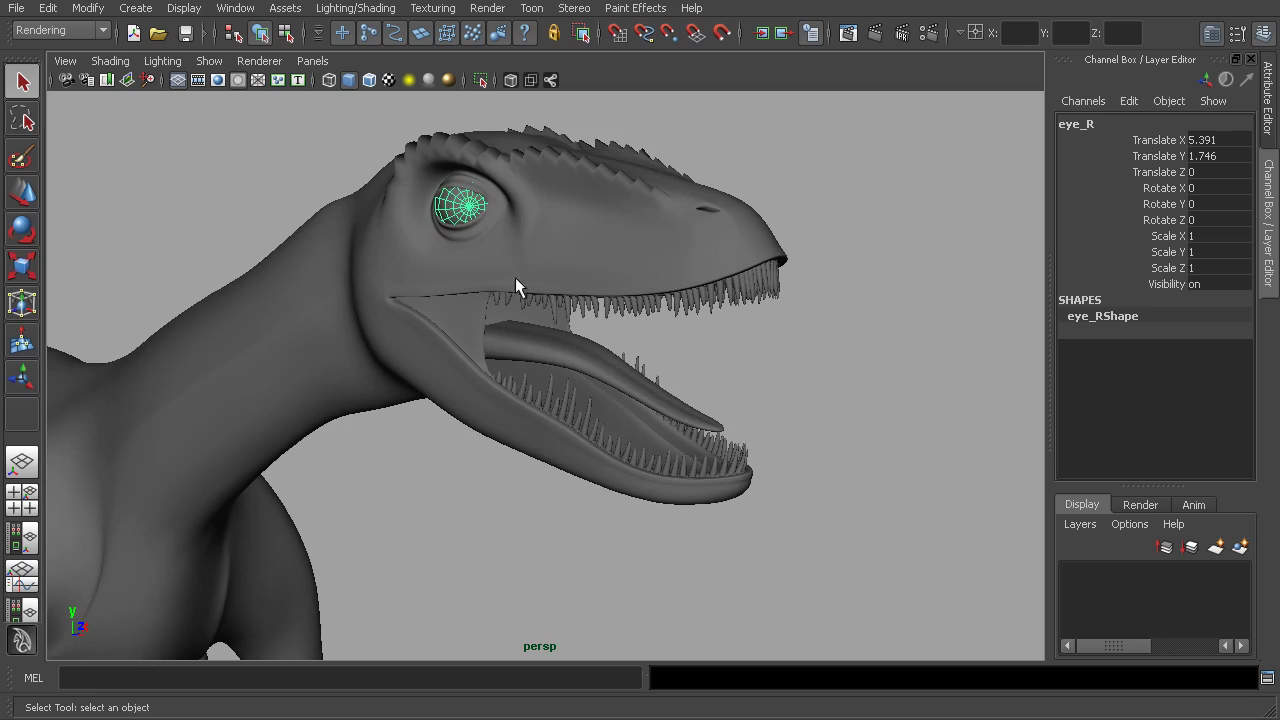
pyautogui.click(569, 345)
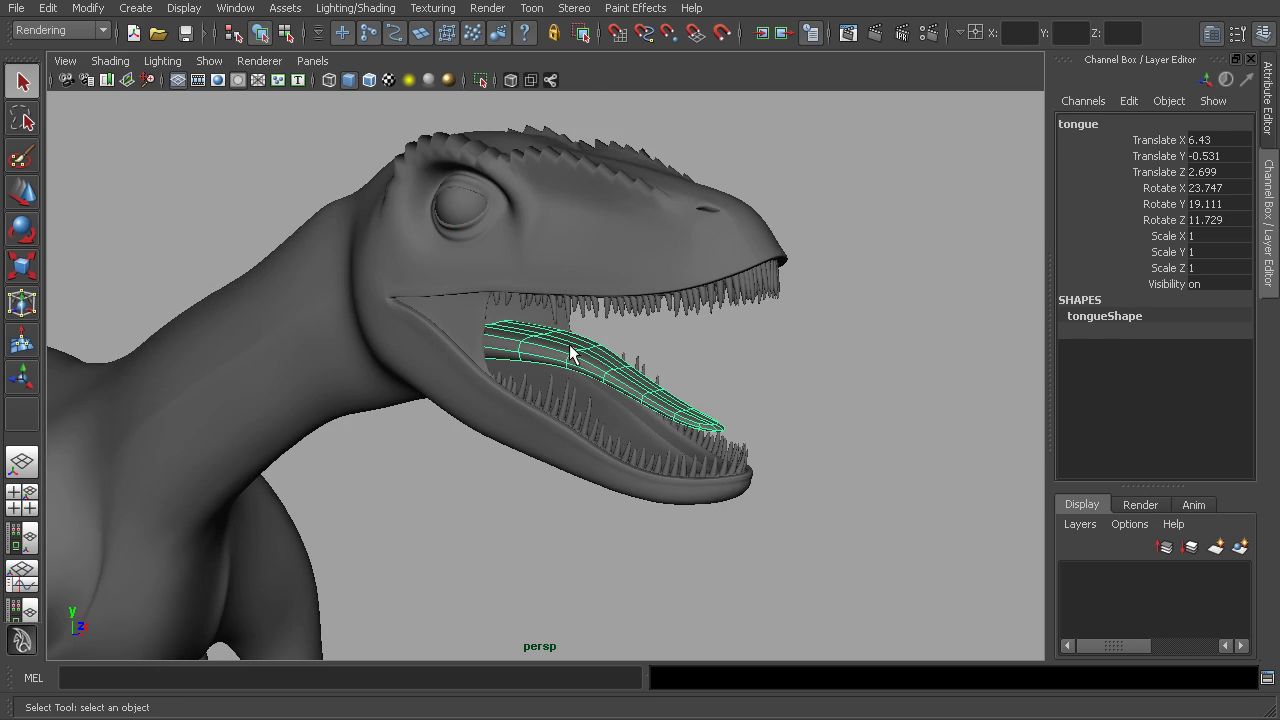
pyautogui.click(639, 238)
pyautogui.moveTo(643, 323)
pyautogui.keyDown('alt'); pyautogui.mouseDown(button='right')
pyautogui.moveTo(618, 319)
pyautogui.moveTo(660, 397)
pyautogui.mouseUp(button='right'); pyautogui.keyUp('alt')
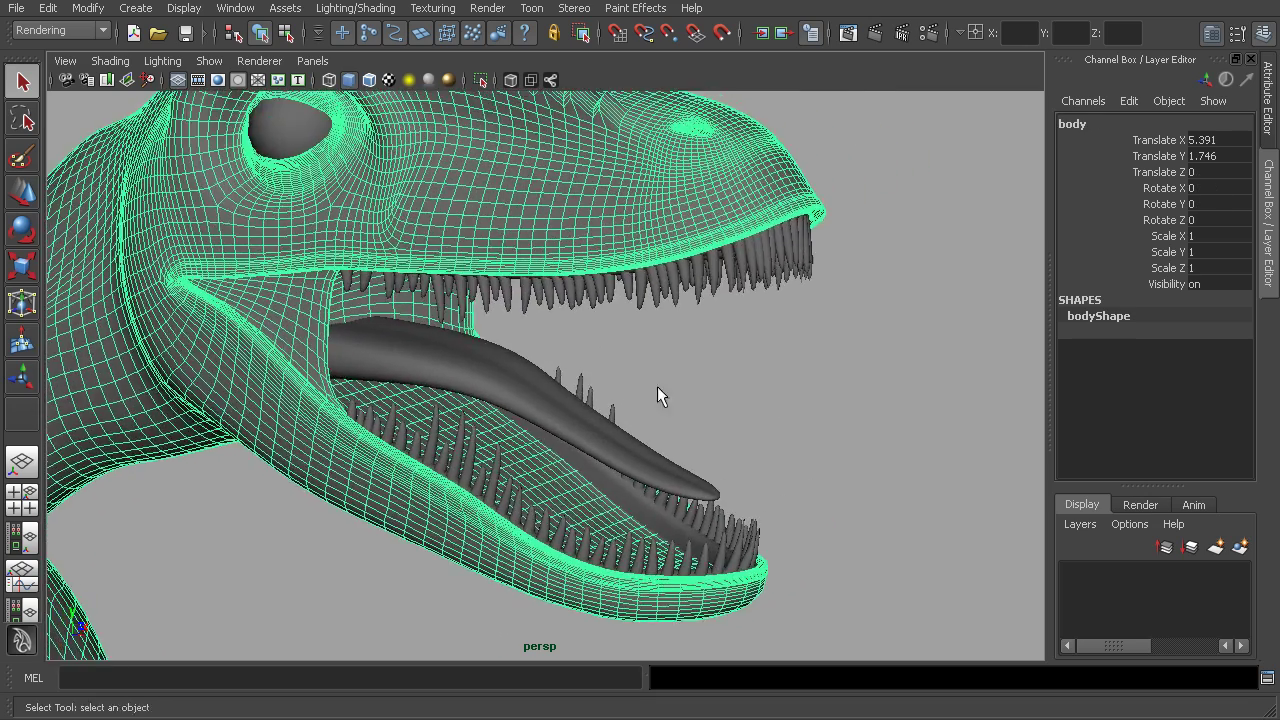
pyautogui.keyDown('alt'); pyautogui.moveTo(660, 397); pyautogui.dragTo(687, 375); pyautogui.keyUp('alt')
pyautogui.click(622, 324)
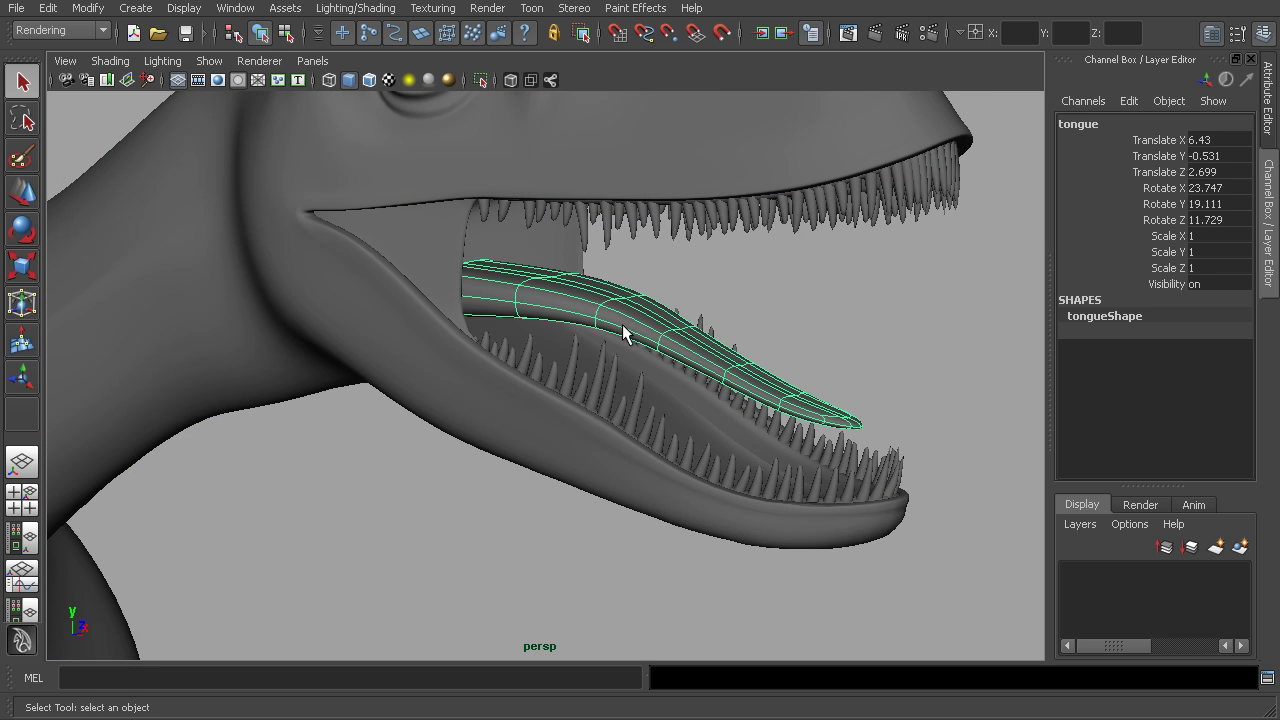
# Select several upper teeth one by one to confirm each is a separate polySurface
pyautogui.click(580, 220)
pyautogui.click(595, 215)
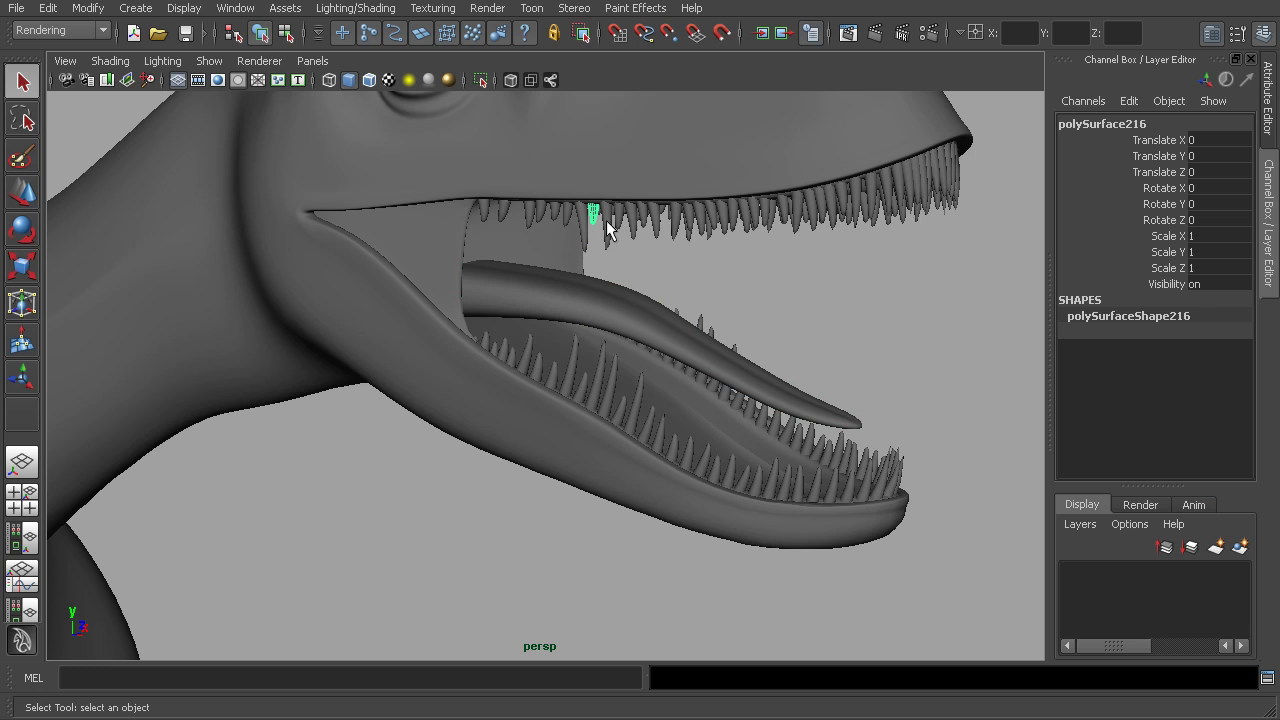
pyautogui.click(608, 222)
pyautogui.click(615, 222)
pyautogui.click(643, 220)
pyautogui.click(486, 207)
# Select a group of front upper teeth, making one the lead selection
pyautogui.keyDown('alt'); pyautogui.moveTo(521, 227); pyautogui.dragTo(504, 276, button='right'); pyautogui.keyUp('alt')
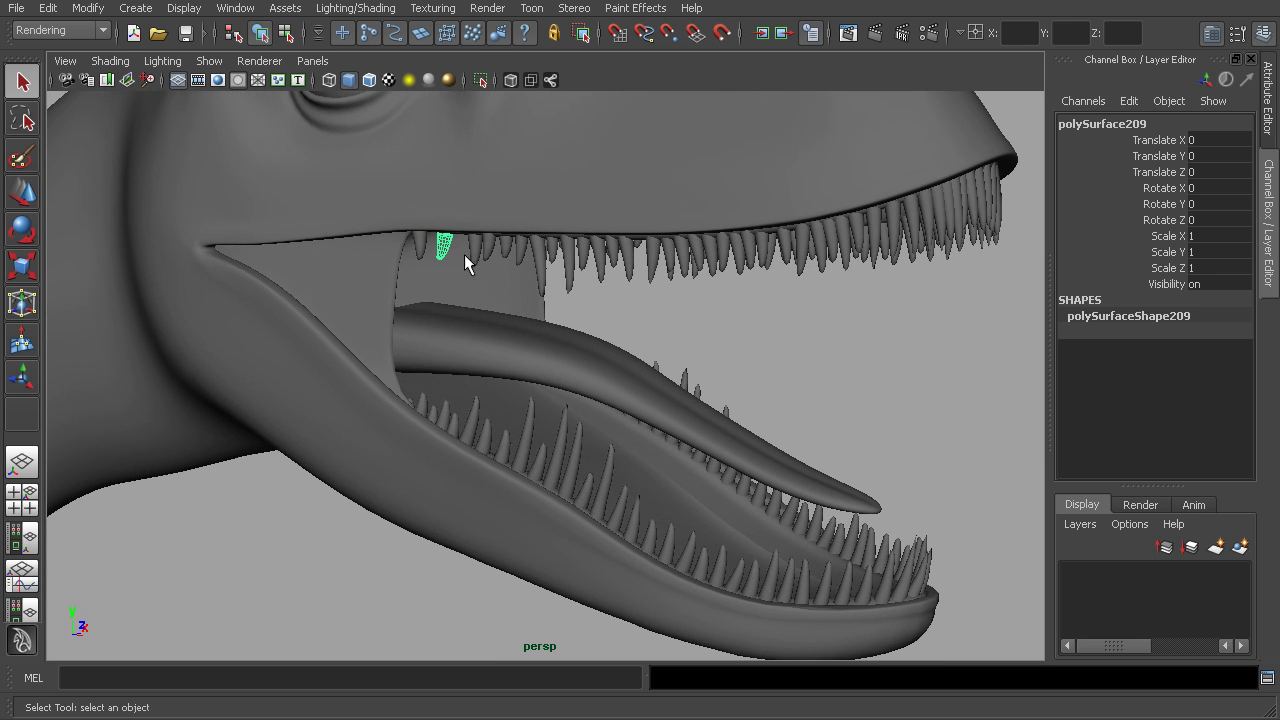
pyautogui.doubleClick(1106, 124)
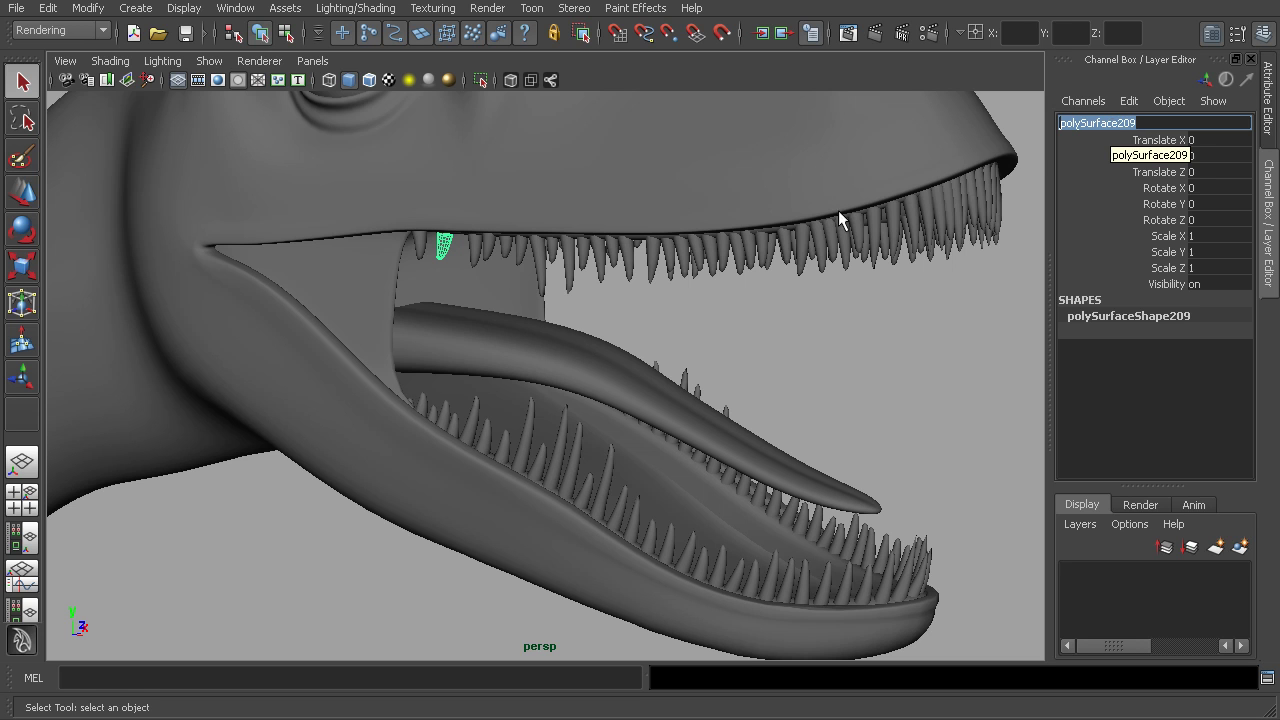
pyautogui.click(419, 246)
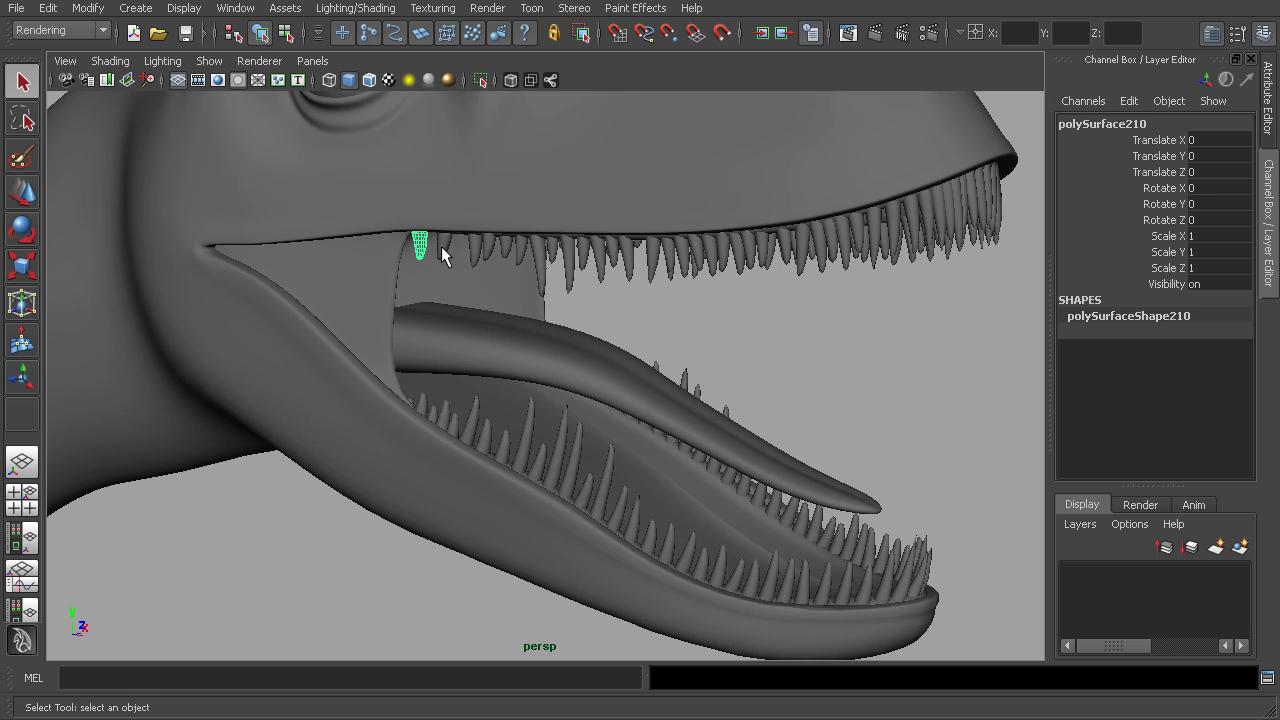
pyautogui.keyDown('shift'); pyautogui.click(441, 246); pyautogui.keyUp('shift')
pyautogui.keyDown('shift'); pyautogui.click(475, 254); pyautogui.keyUp('shift')
# Rename the lead tooth from polySurface208 to 'tooth' in the Channel Box, then select its neighbour
pyautogui.doubleClick(1096, 122)
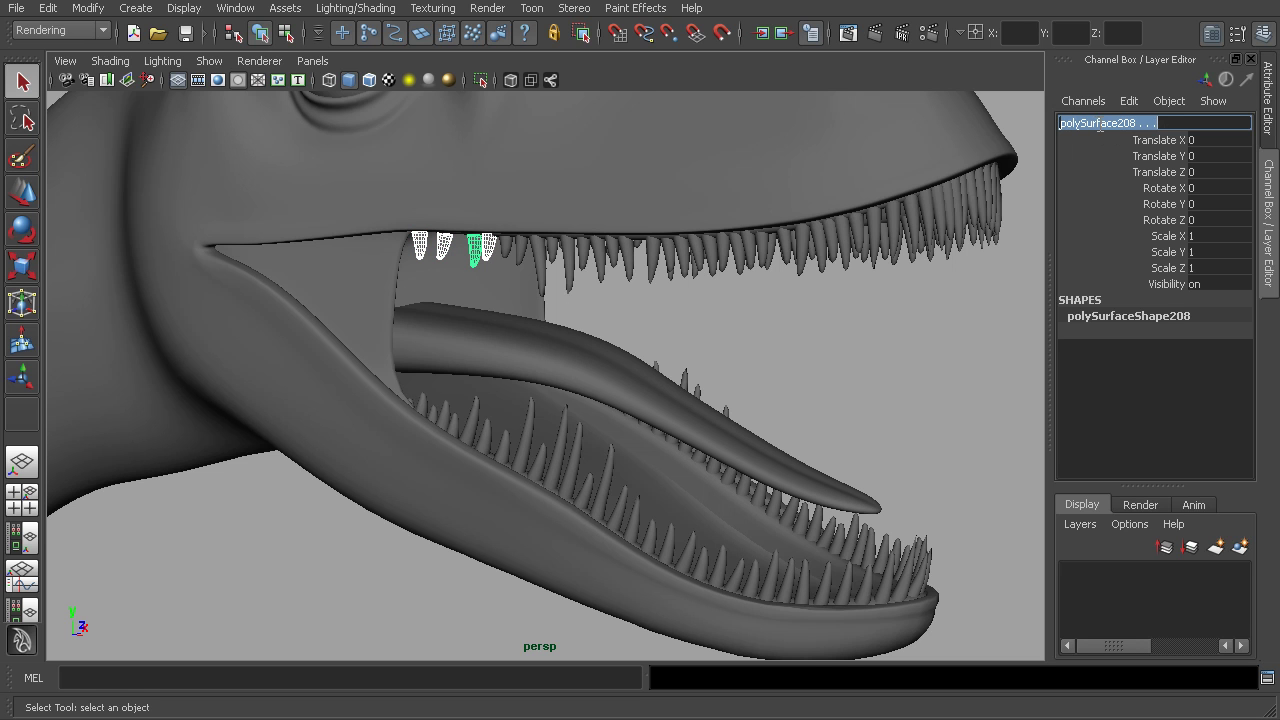
pyautogui.write('tooth')
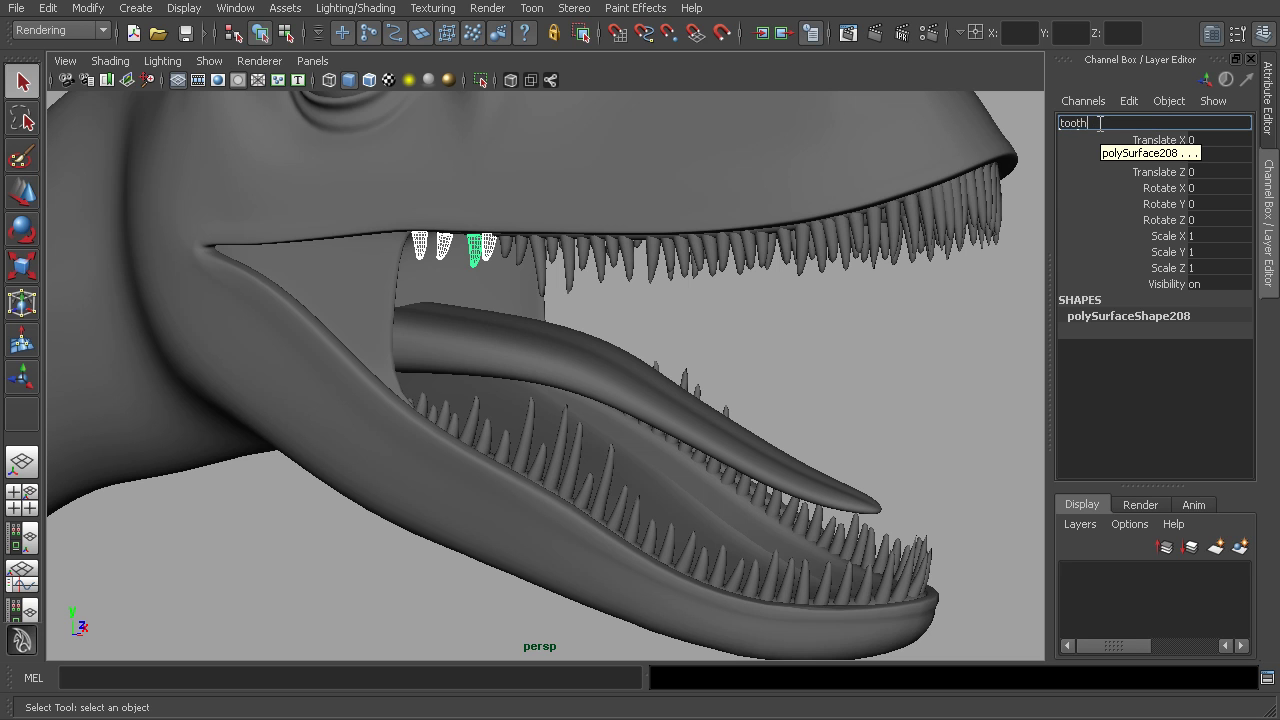
pyautogui.press('Return')
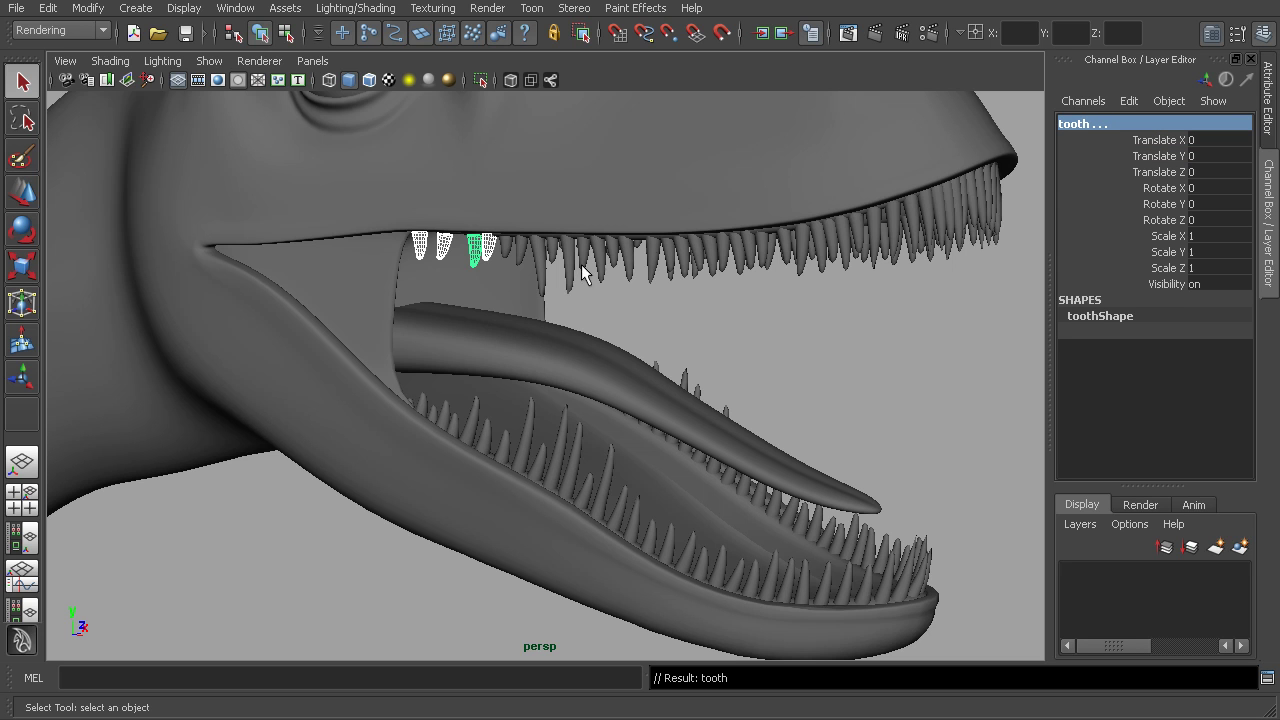
pyautogui.click(476, 258)
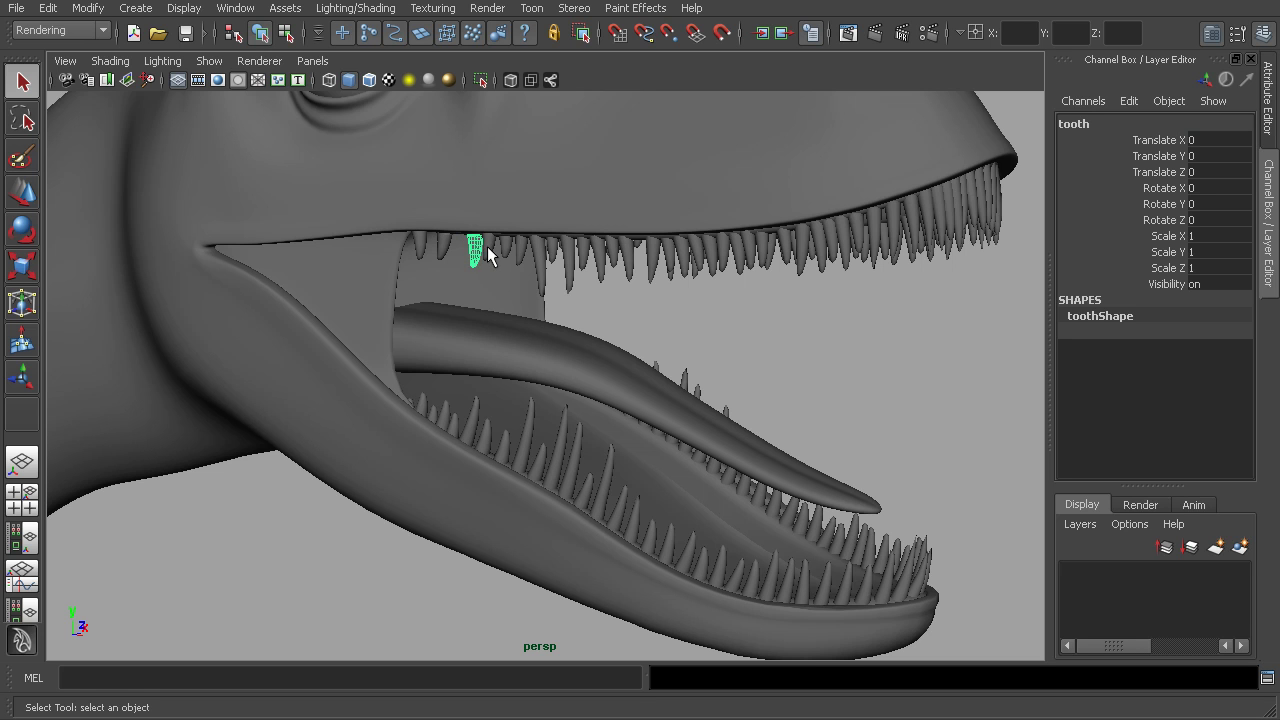
pyautogui.click(487, 246)
# Select the raptor's tongue, frame it with F, and orbit around it
pyautogui.click(443, 244)
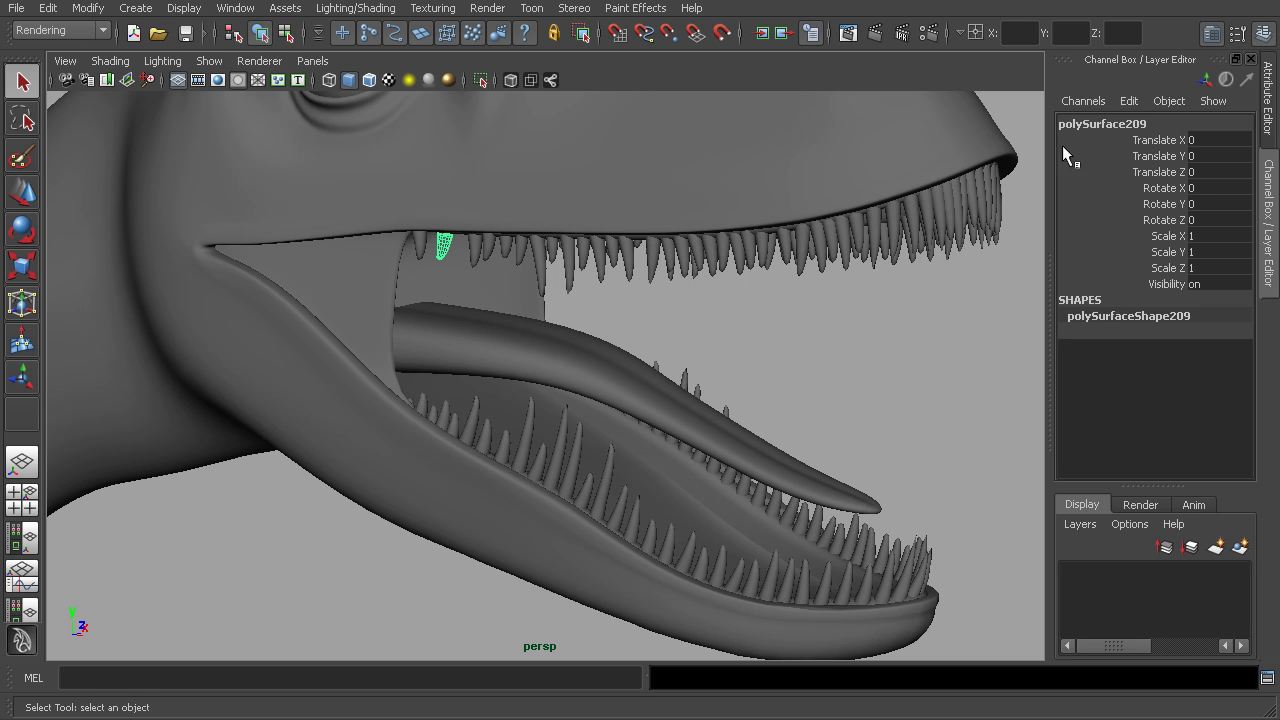
pyautogui.moveTo(662, 338)
pyautogui.keyDown('alt'); pyautogui.mouseDown(button='right')
pyautogui.moveTo(543, 329)
pyautogui.moveTo(552, 339)
pyautogui.mouseUp(button='right'); pyautogui.keyUp('alt')
pyautogui.keyDown('alt'); pyautogui.moveTo(552, 339); pyautogui.dragTo(621, 343); pyautogui.keyUp('alt')
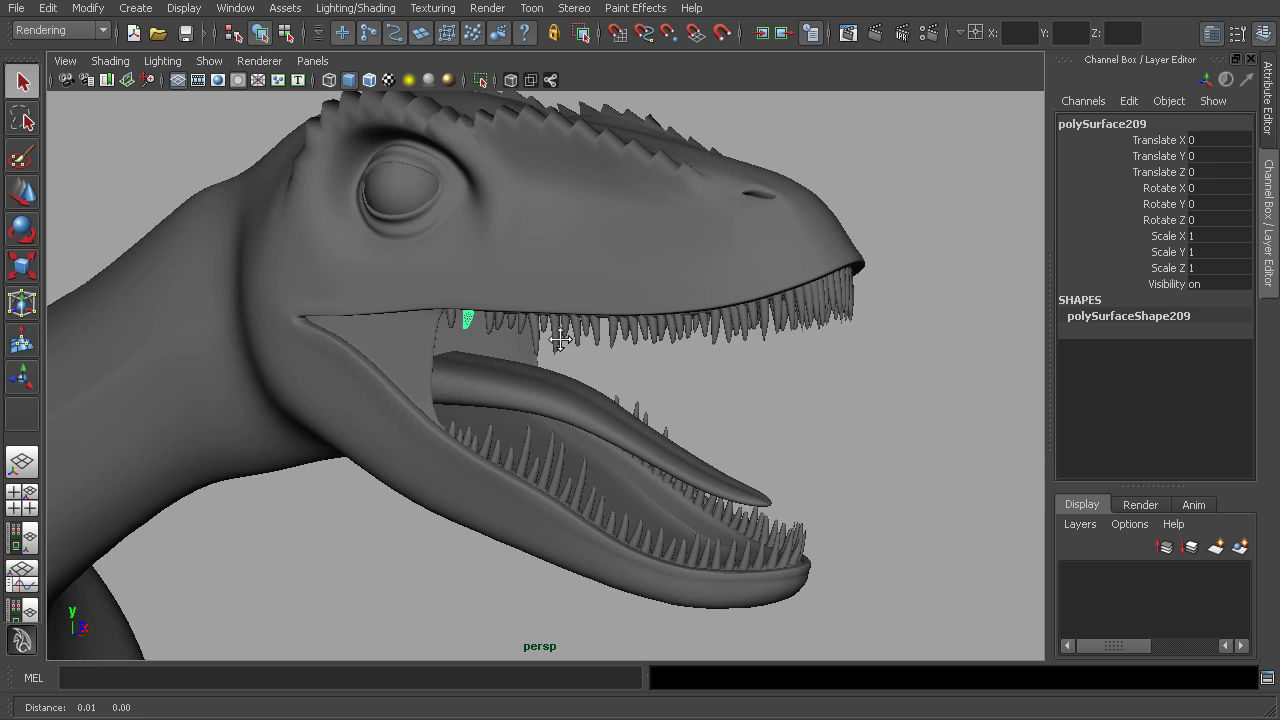
pyautogui.keyDown('alt'); pyautogui.moveTo(610, 361); pyautogui.dragTo(523, 390, button='middle'); pyautogui.keyUp('alt')
pyautogui.click(512, 402)
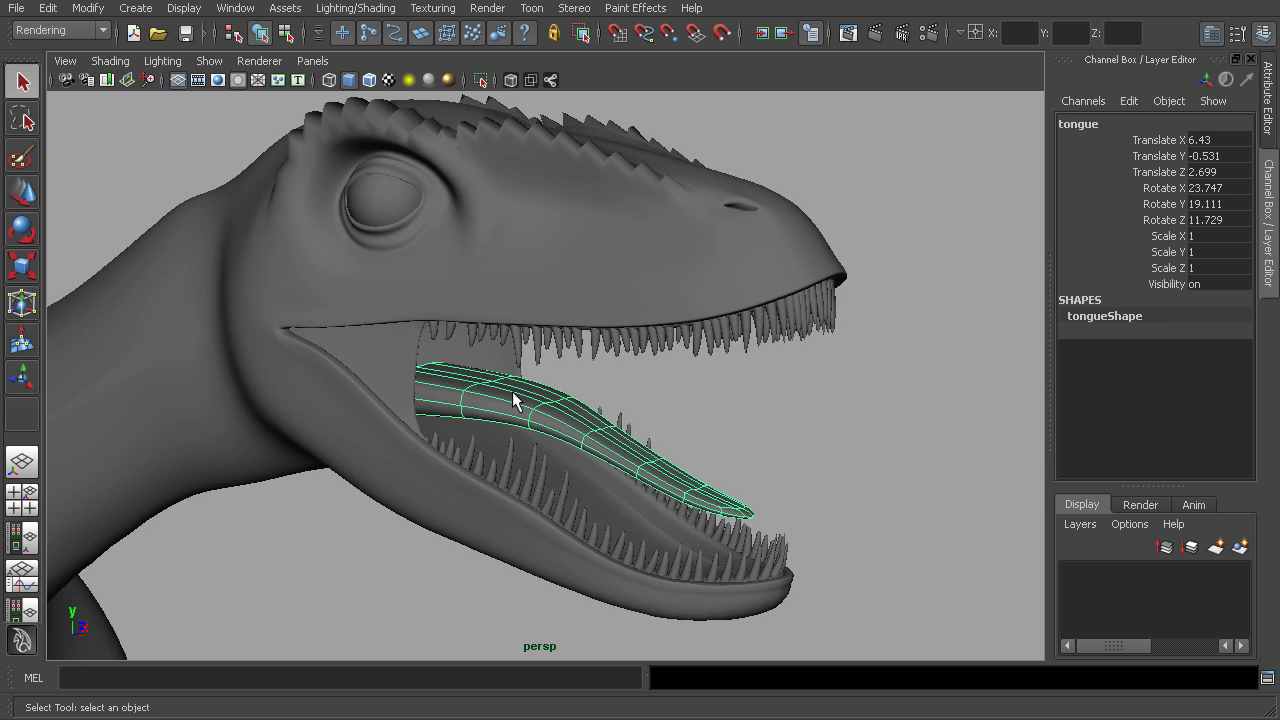
pyautogui.press('f')
pyautogui.moveTo(512, 391)
pyautogui.keyDown('alt'); pyautogui.mouseDown()
pyautogui.moveTo(708, 393)
pyautogui.moveTo(571, 351)
pyautogui.moveTo(594, 337)
pyautogui.moveTo(609, 383)
pyautogui.moveTo(383, 386)
pyautogui.moveTo(515, 382)
pyautogui.mouseUp(); pyautogui.keyUp('alt')
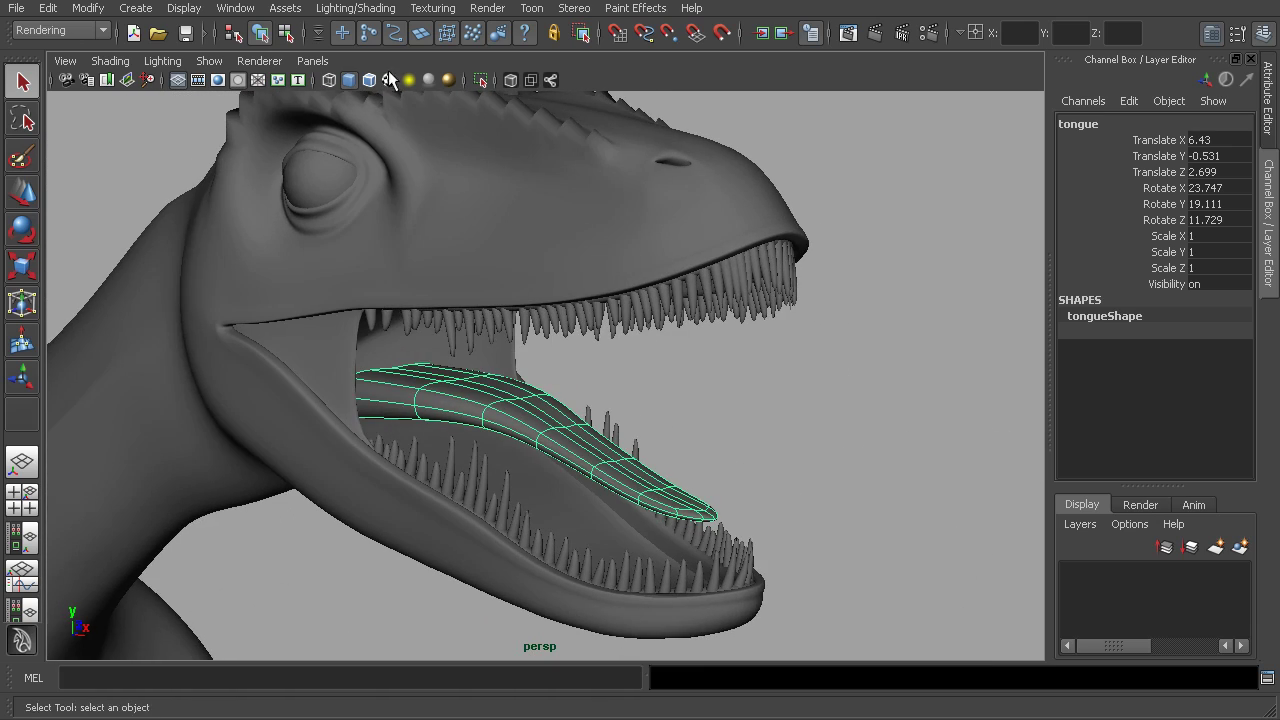
# Open the Outliner, check which polySurface objects are teeth, and select polySurface151
pyautogui.click(235, 8)
pyautogui.click(264, 157)
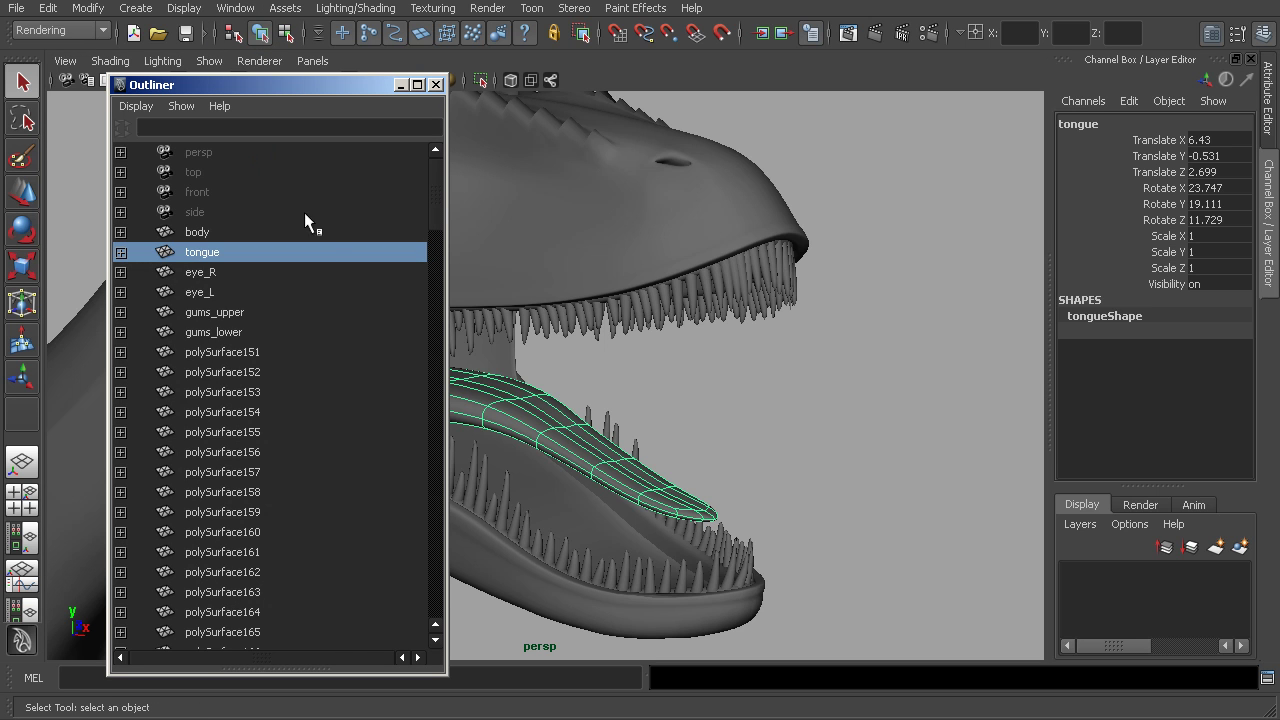
pyautogui.click(226, 352)
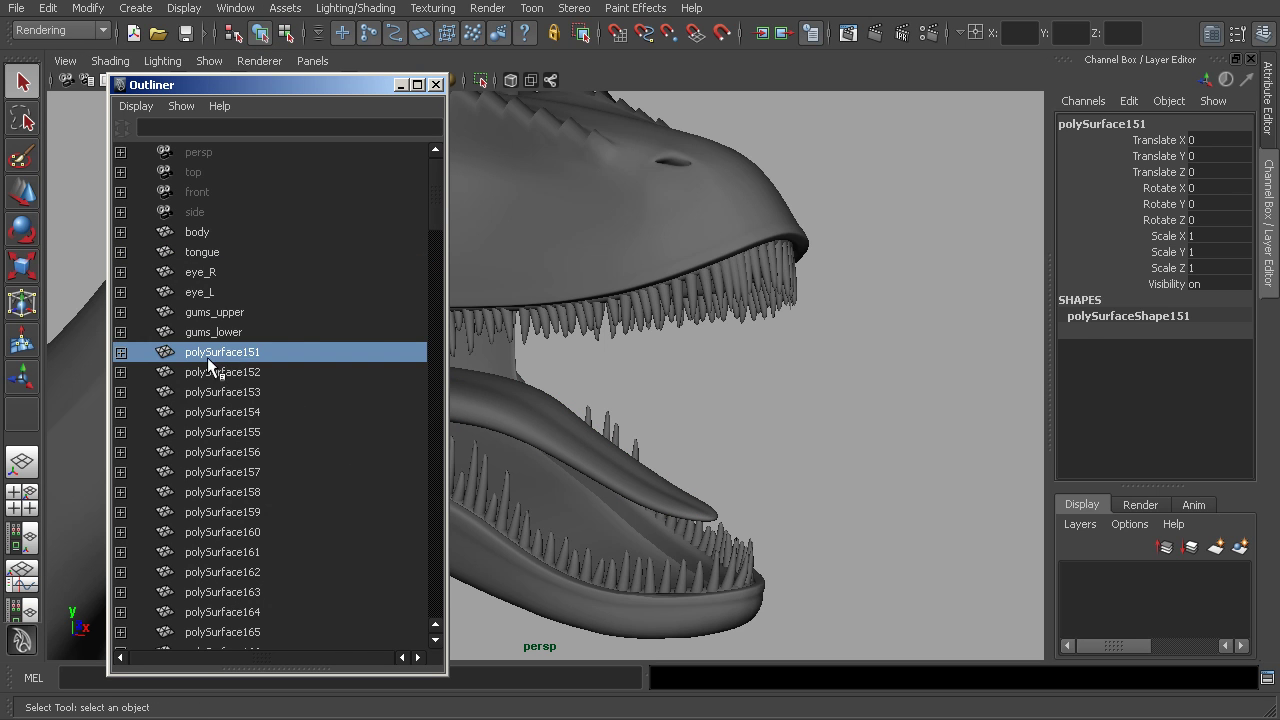
pyautogui.click(207, 372)
pyautogui.click(207, 412)
pyautogui.click(214, 453)
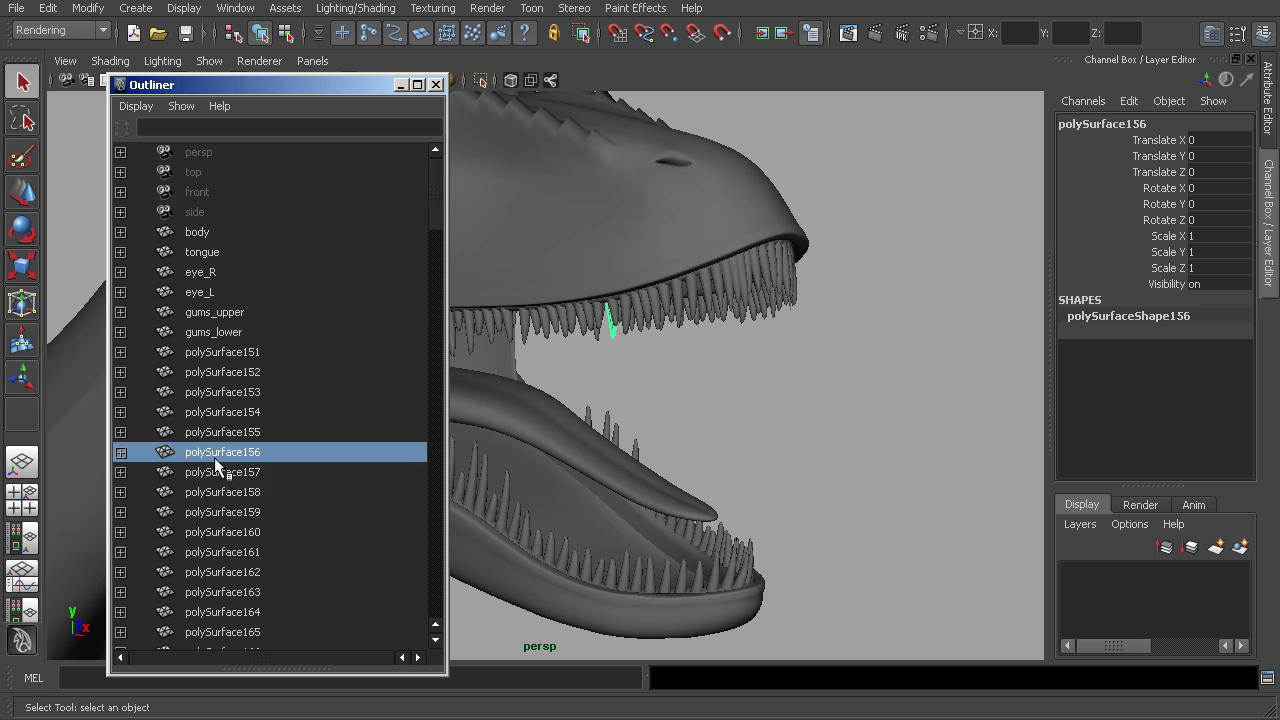
pyautogui.click(221, 531)
pyautogui.click(223, 552)
pyautogui.click(211, 352)
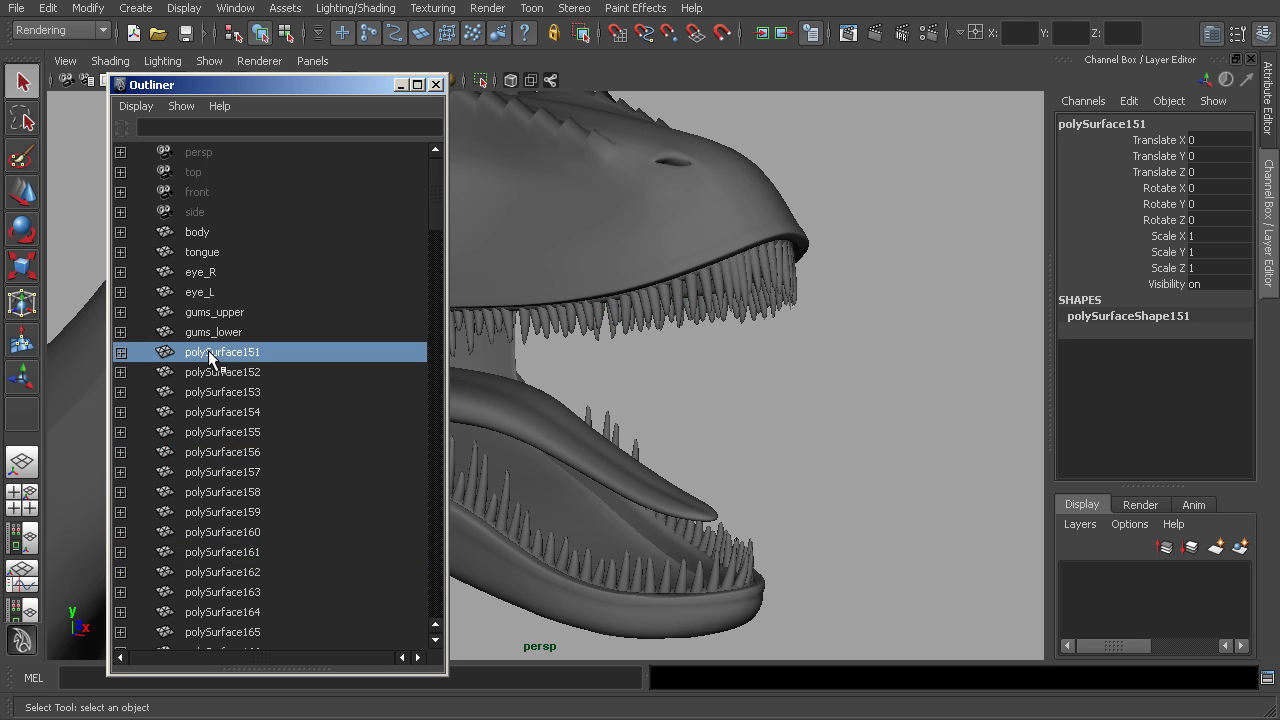
# Extend the selection from polySurface151 through polySurface294 to cover every tooth
pyautogui.scroll(-3, 236, 354)
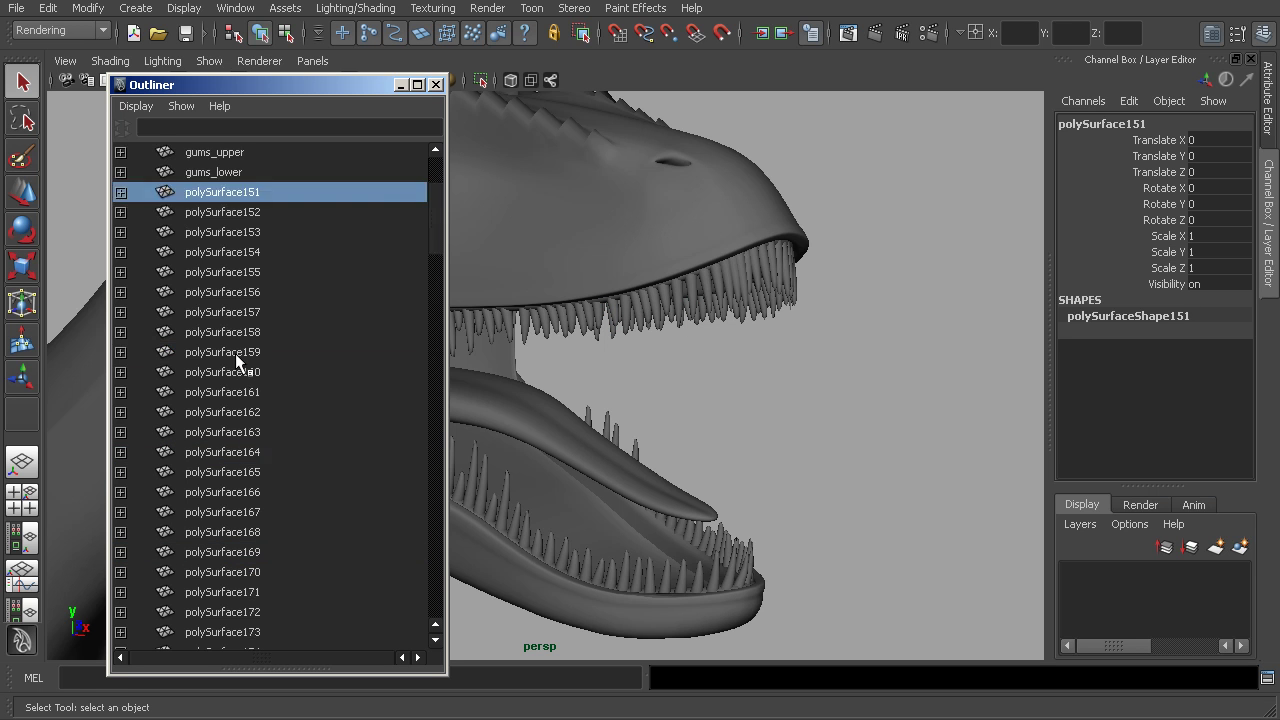
pyautogui.scroll(-10, 235, 353)
pyautogui.scroll(-15, 235, 353)
pyautogui.scroll(-9, 235, 353)
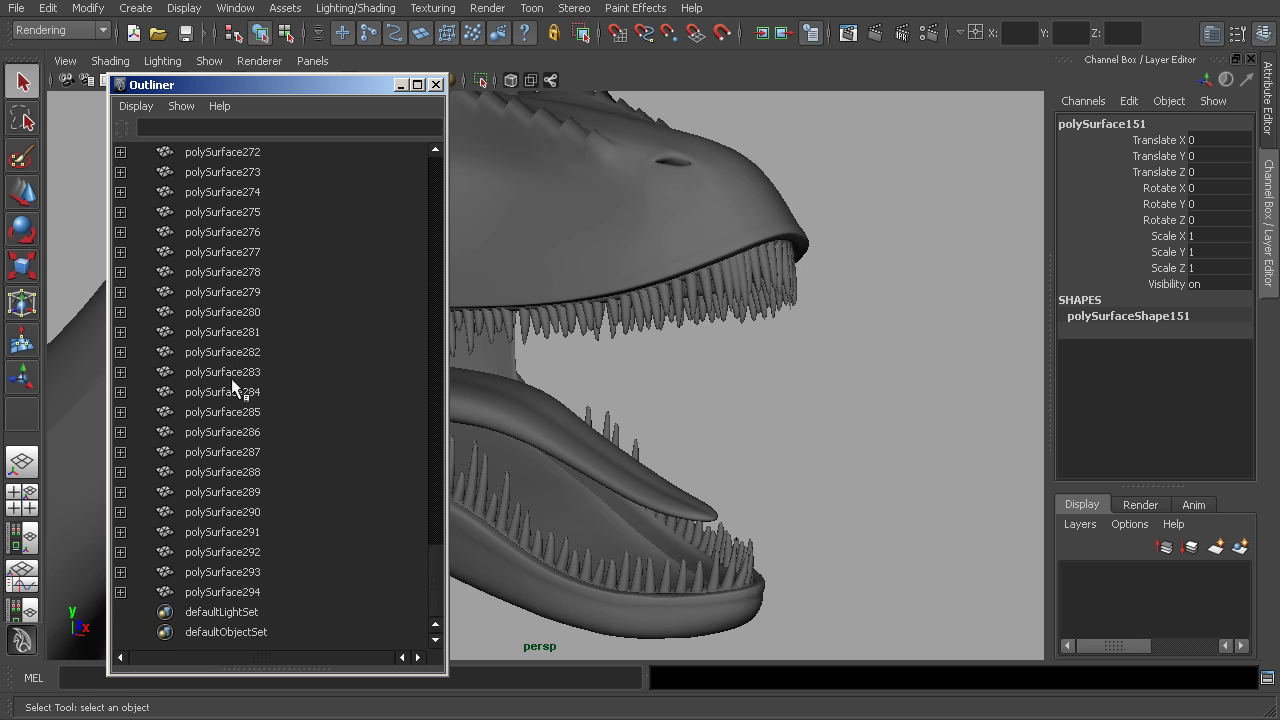
pyautogui.keyDown('shift'); pyautogui.click(252, 594); pyautogui.keyUp('shift')
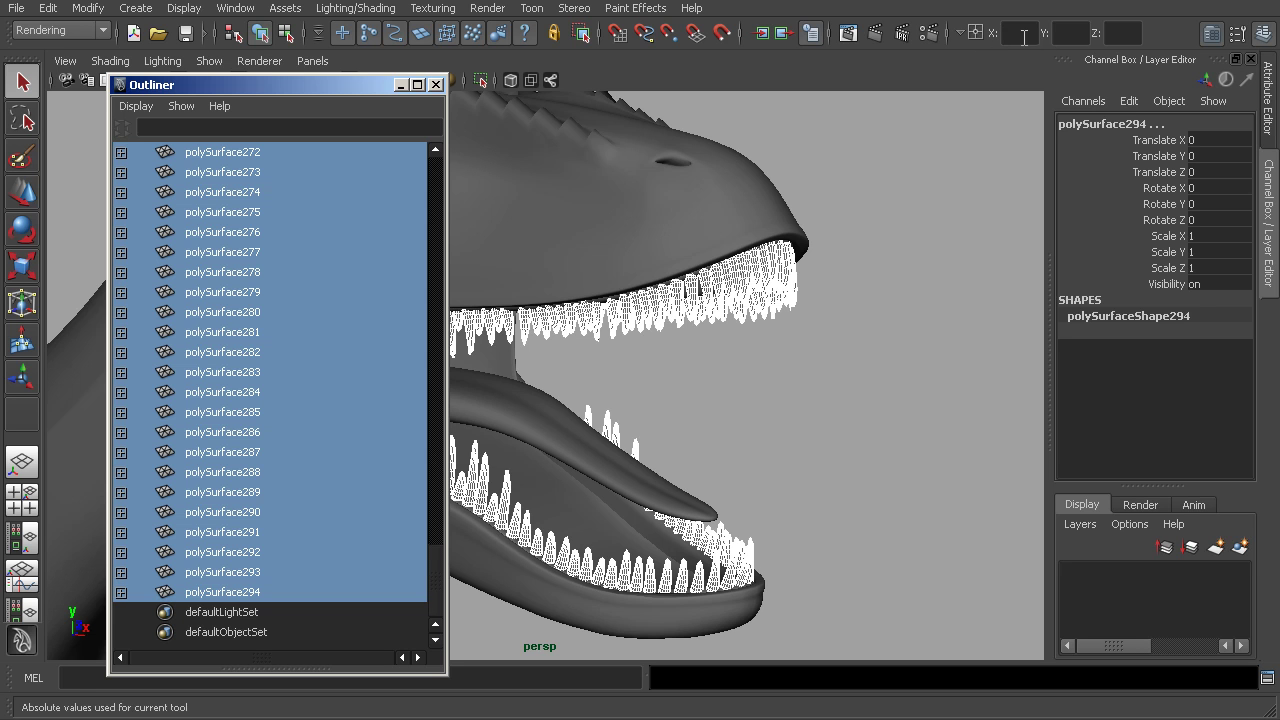
# Switch the input-line field to Rename and enter 'tooth', numbering the selection tooth1–tooth143
pyautogui.click(978, 36)
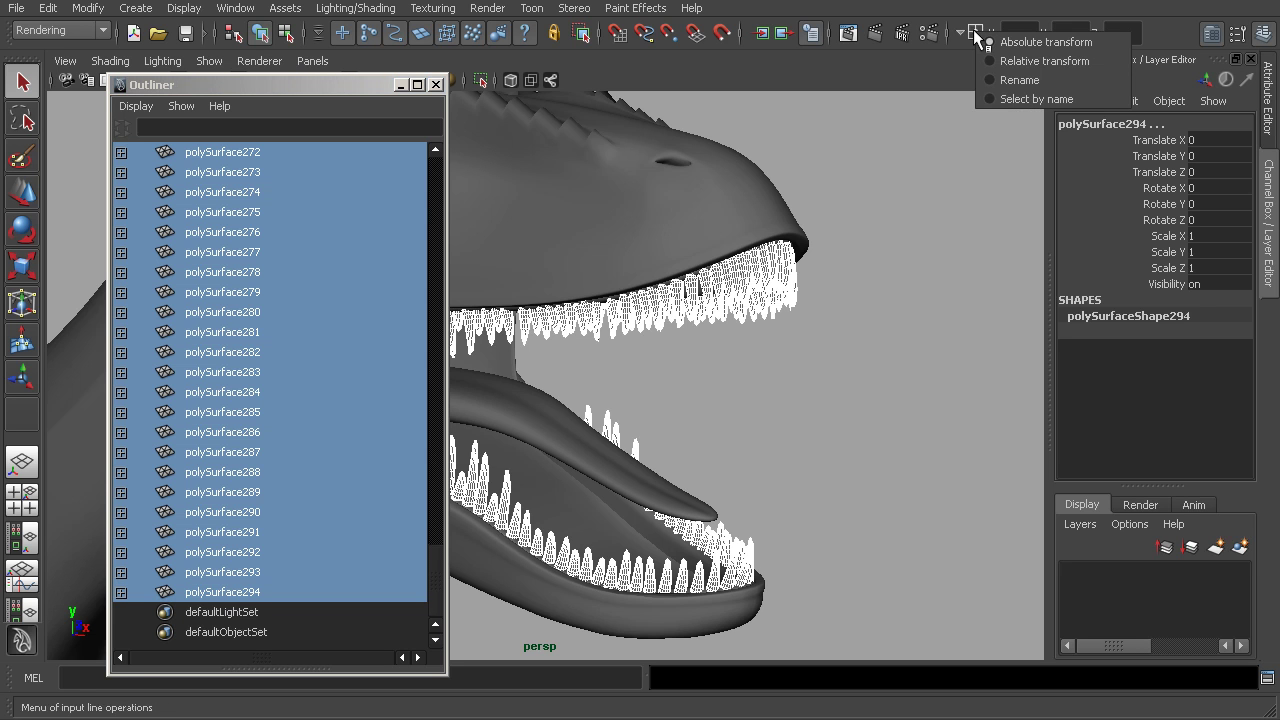
pyautogui.click(1060, 80)
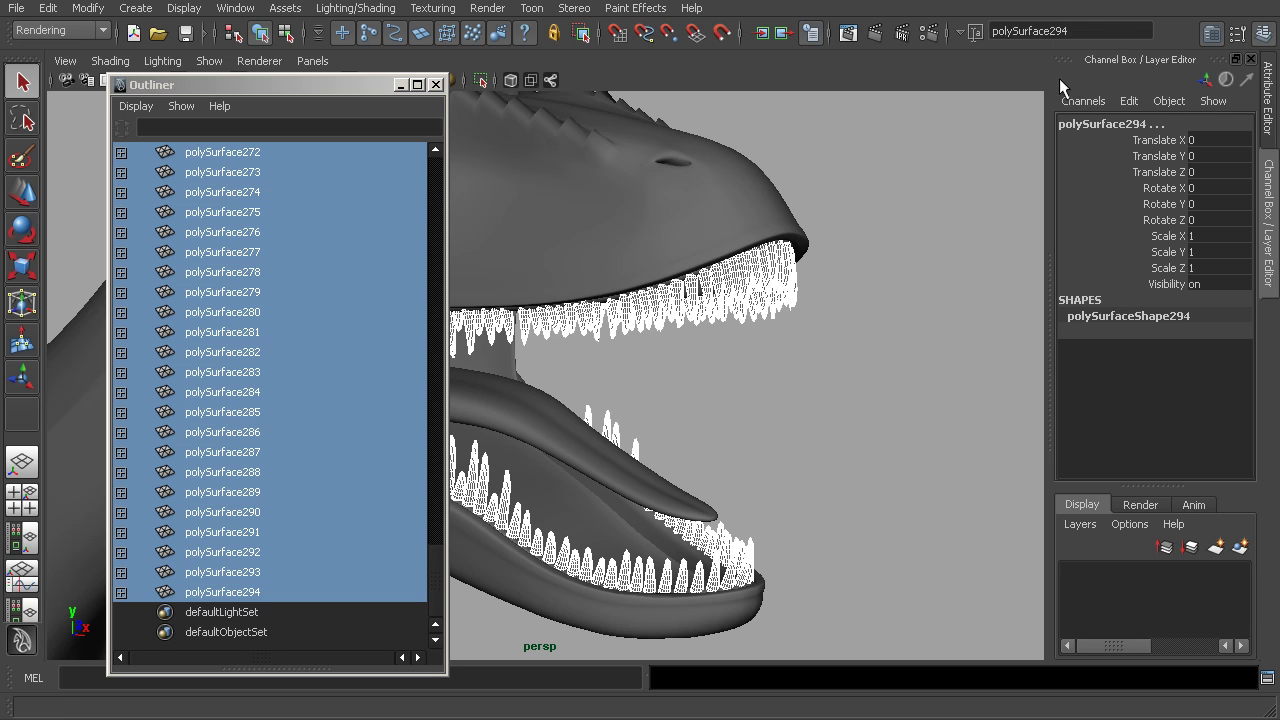
pyautogui.click(1092, 32)
pyautogui.doubleClick(1093, 32)
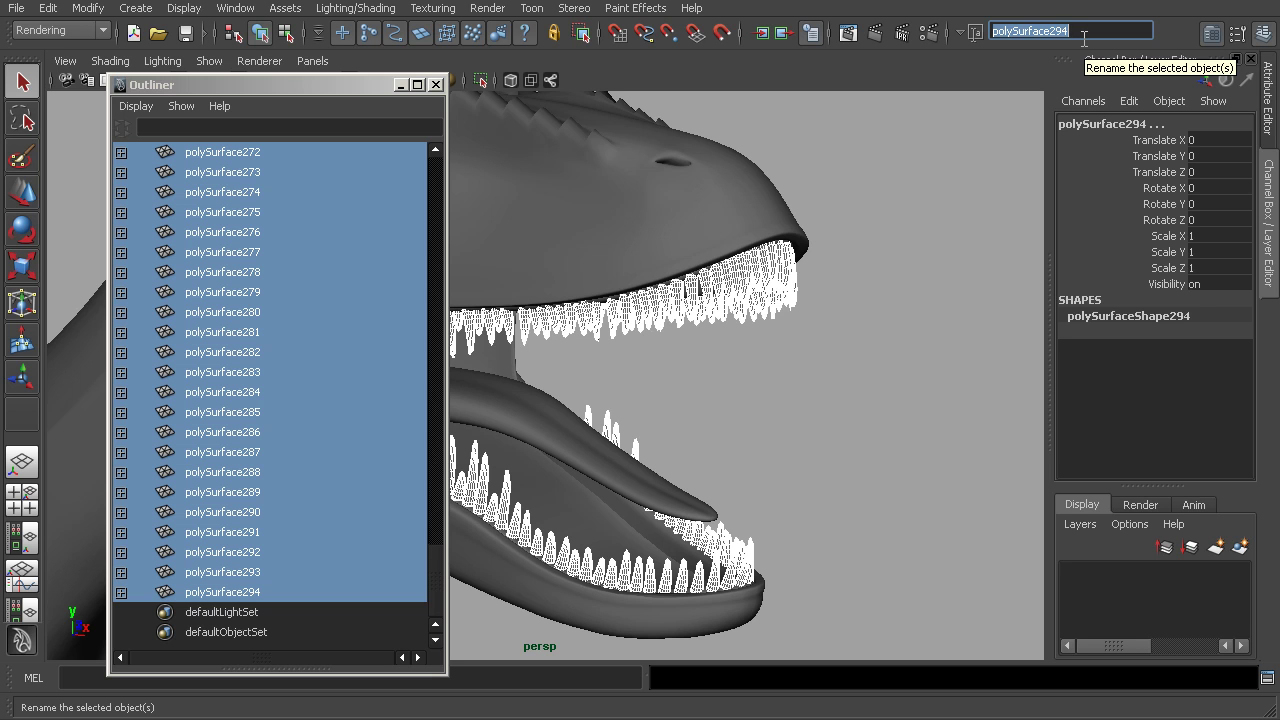
pyautogui.write('tooth')
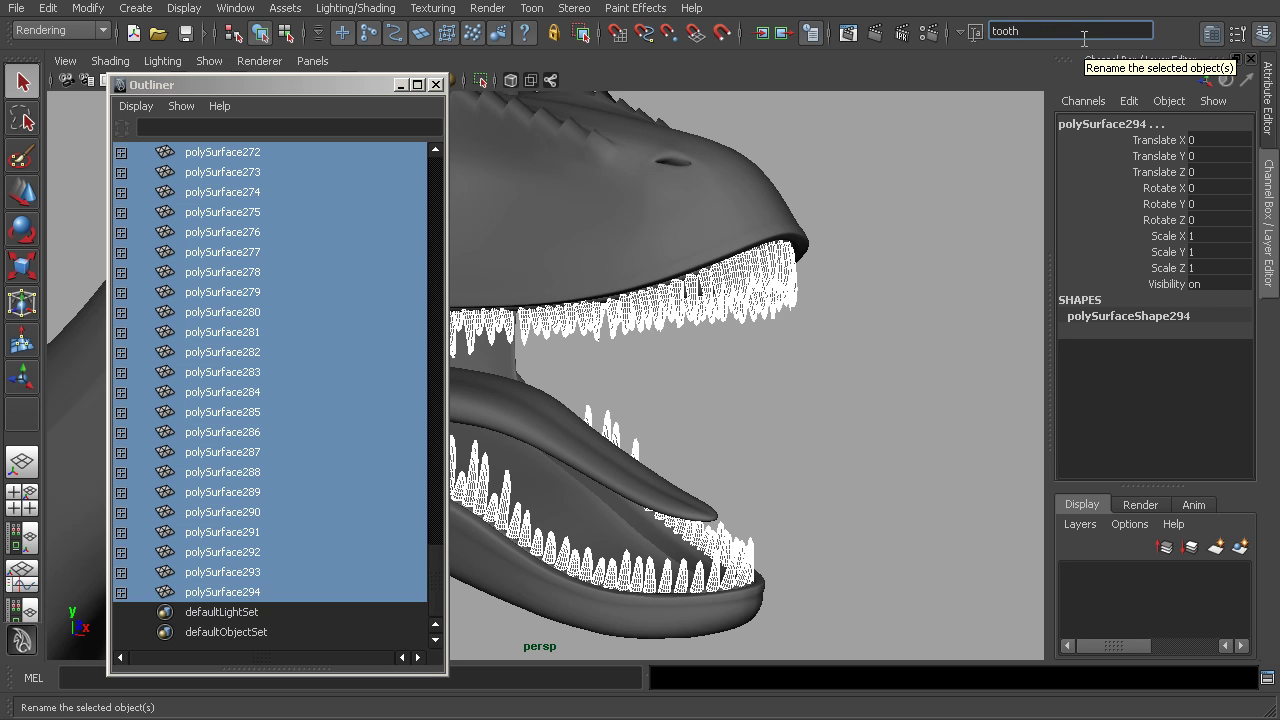
pyautogui.press('Return')
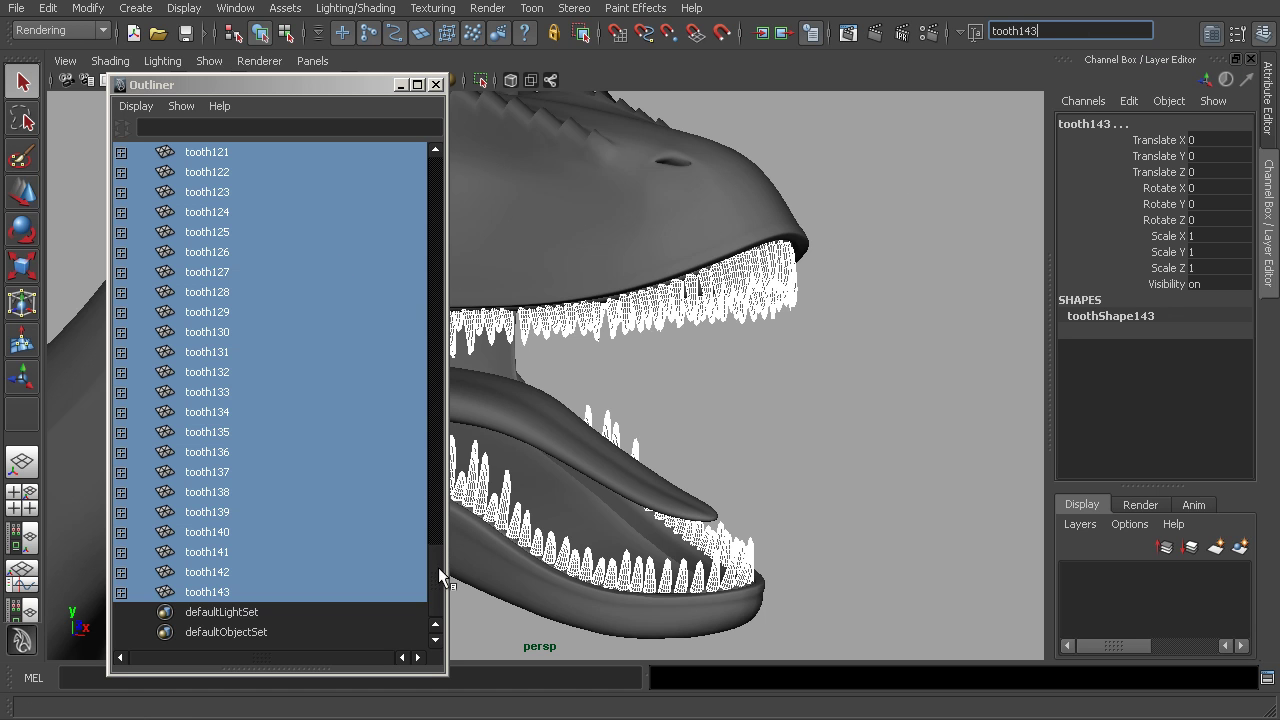
pyautogui.moveTo(438, 567); pyautogui.dragTo(371, 218)
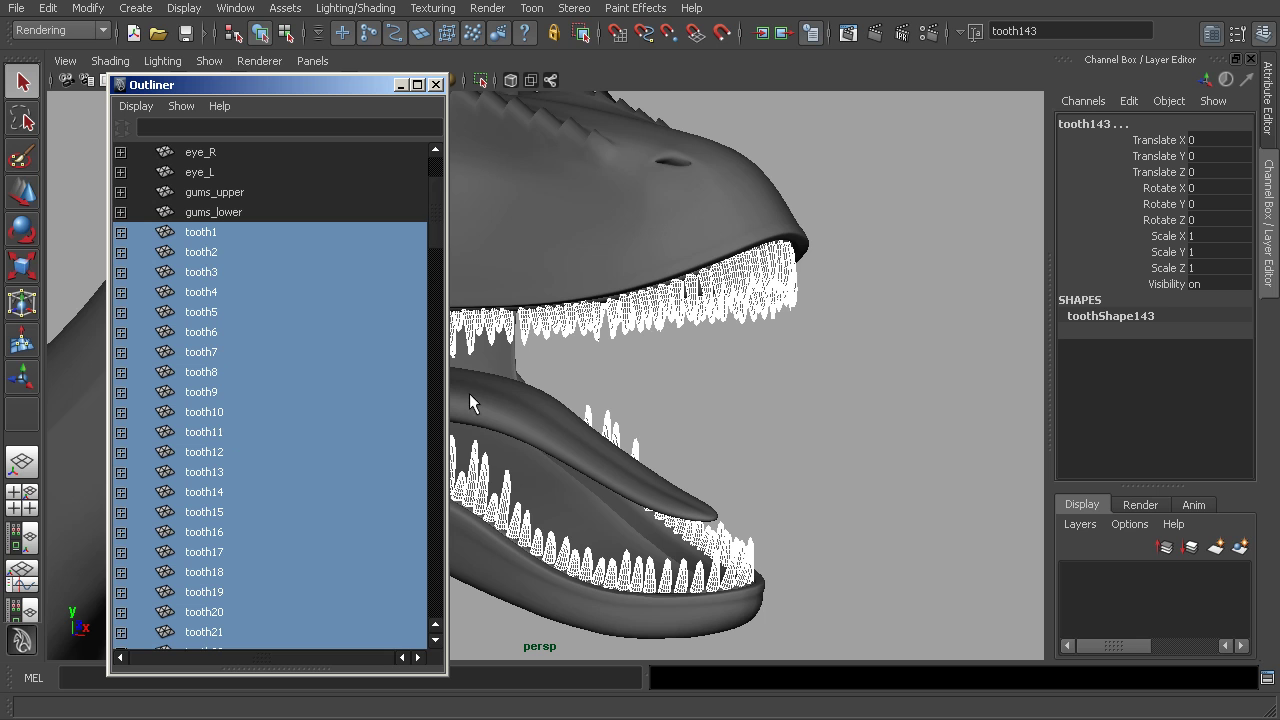
pyautogui.moveTo(436, 199); pyautogui.dragTo(402, 559)
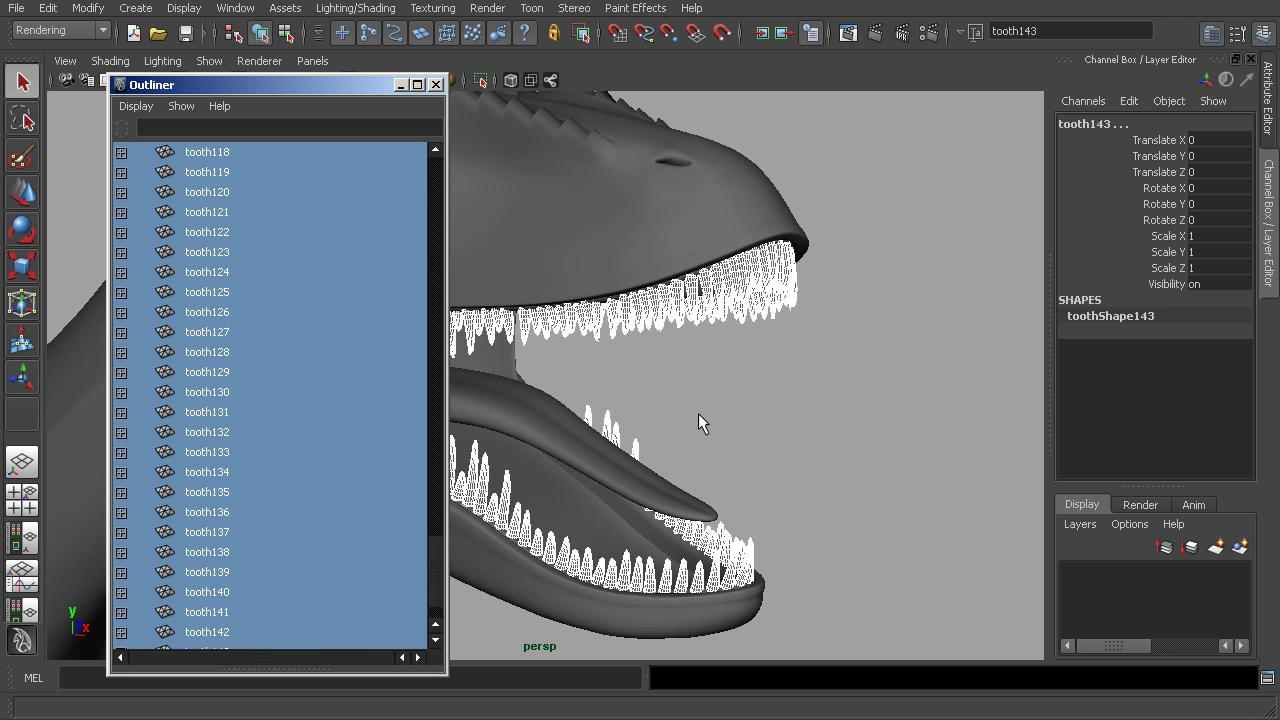
pyautogui.moveTo(661, 443)
pyautogui.keyDown('alt'); pyautogui.mouseDown(button='right')
pyautogui.moveTo(657, 413)
pyautogui.moveTo(775, 455)
pyautogui.mouseUp(button='right'); pyautogui.keyUp('alt')
pyautogui.moveTo(780, 443)
pyautogui.keyDown('alt'); pyautogui.mouseDown()
pyautogui.moveTo(538, 441)
pyautogui.moveTo(749, 434)
pyautogui.moveTo(746, 444)
pyautogui.mouseUp(); pyautogui.keyUp('alt')
pyautogui.keyDown('alt'); pyautogui.moveTo(746, 466); pyautogui.dragTo(689, 445, button='right'); pyautogui.keyUp('alt')
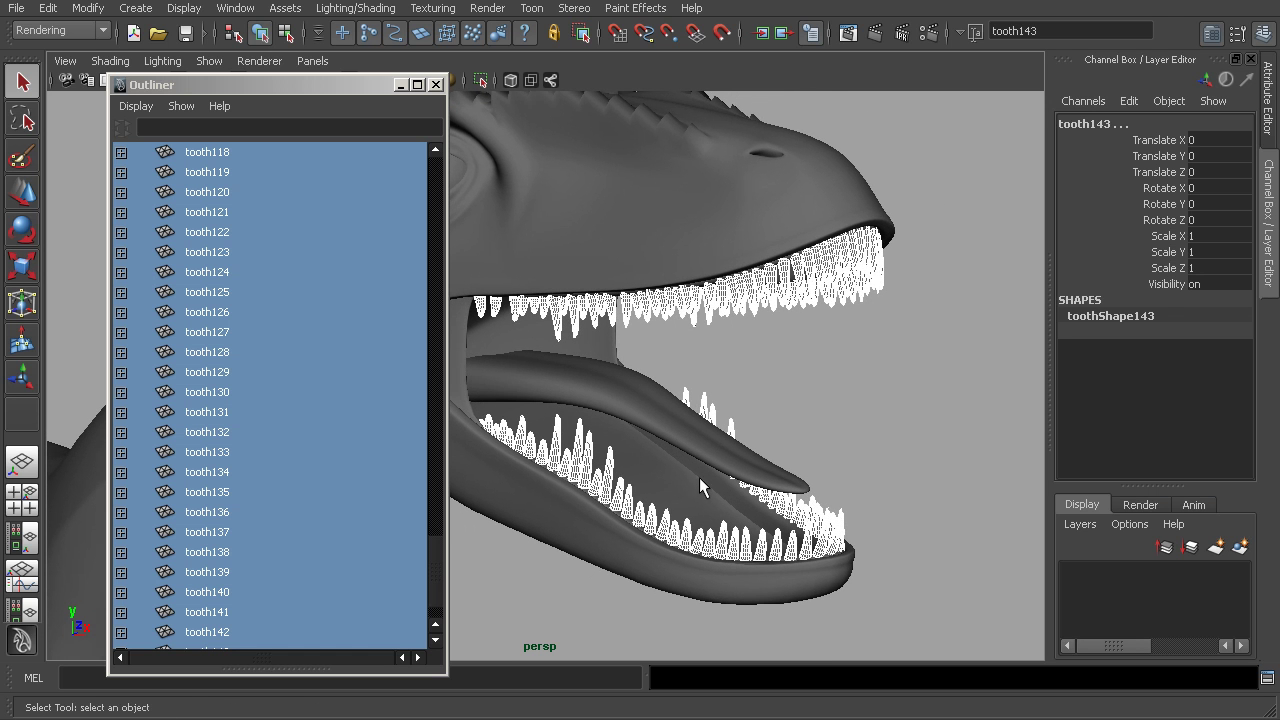